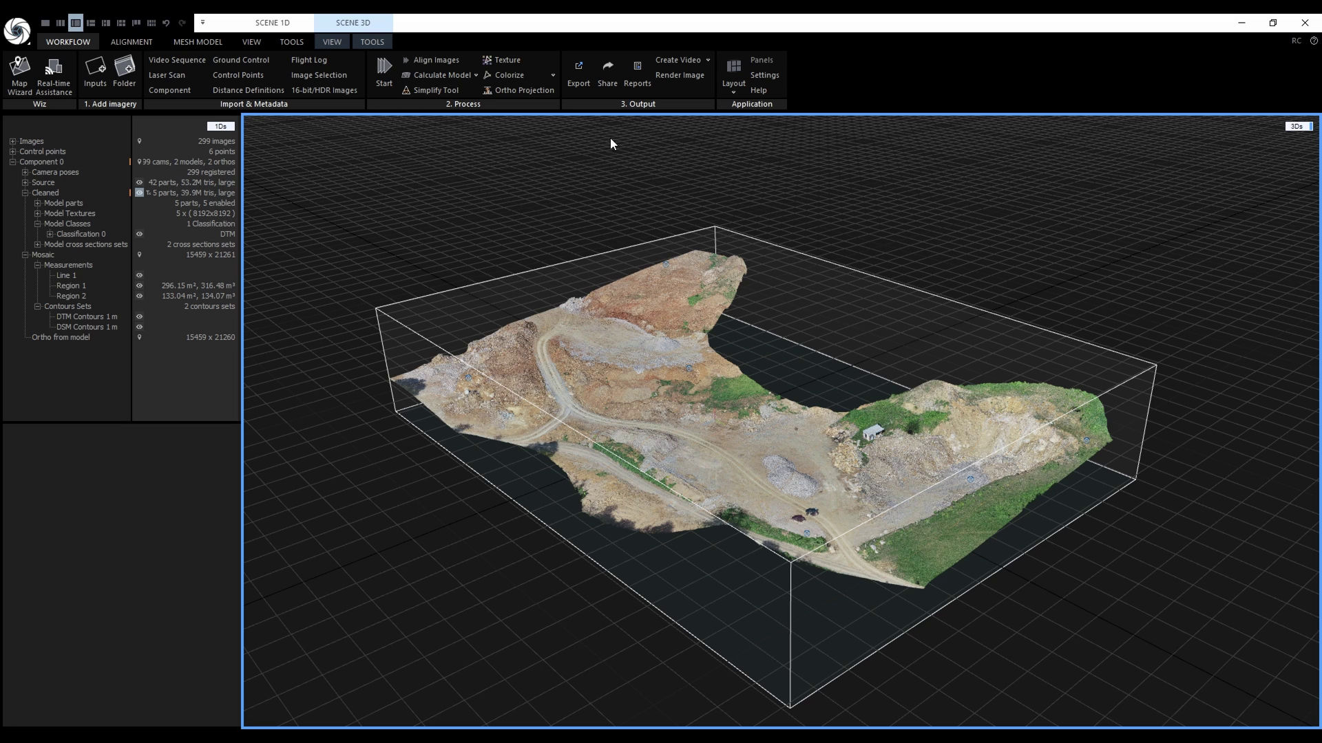
Step: Show the Tools ribbon tab with its Mesh Model tools, including Ortho Projection
left_click(382, 43)
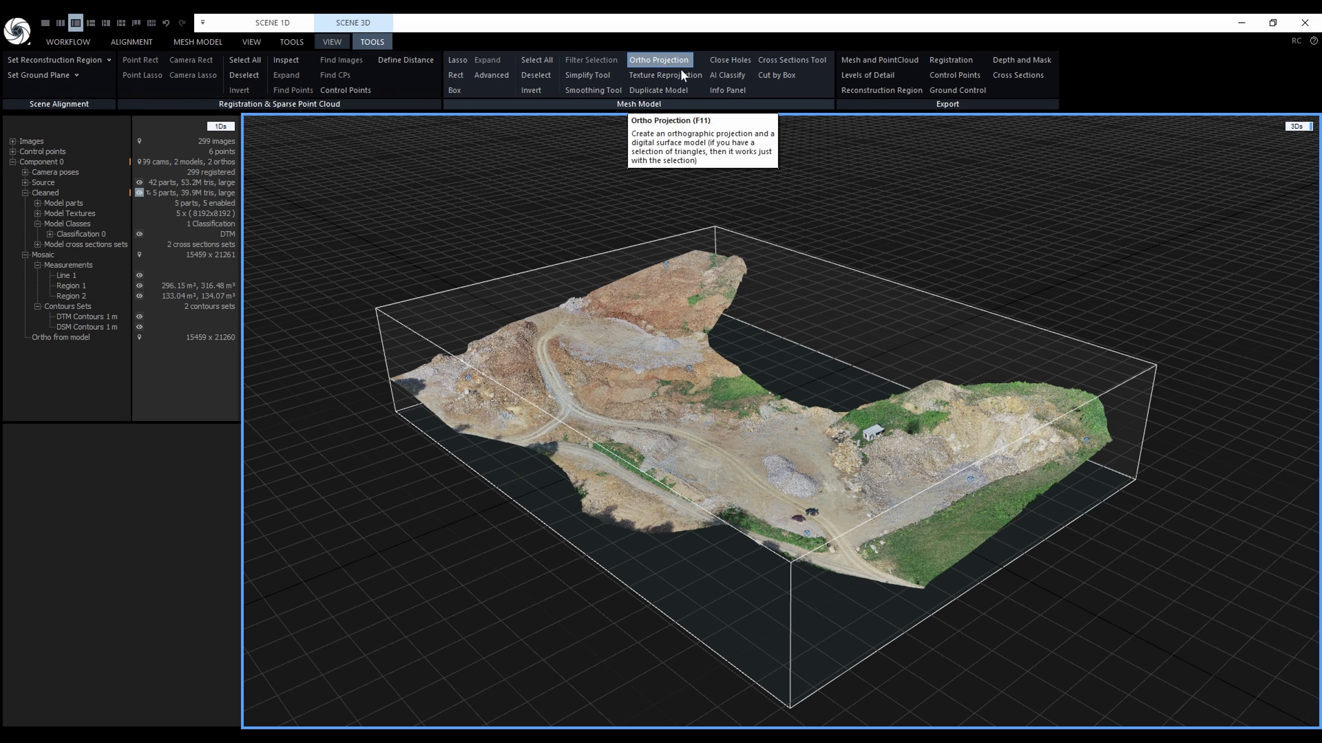
Step: Open the Ortho Projection Tool (F11), keep Type on Top, and briefly review the Info details
key("F11")
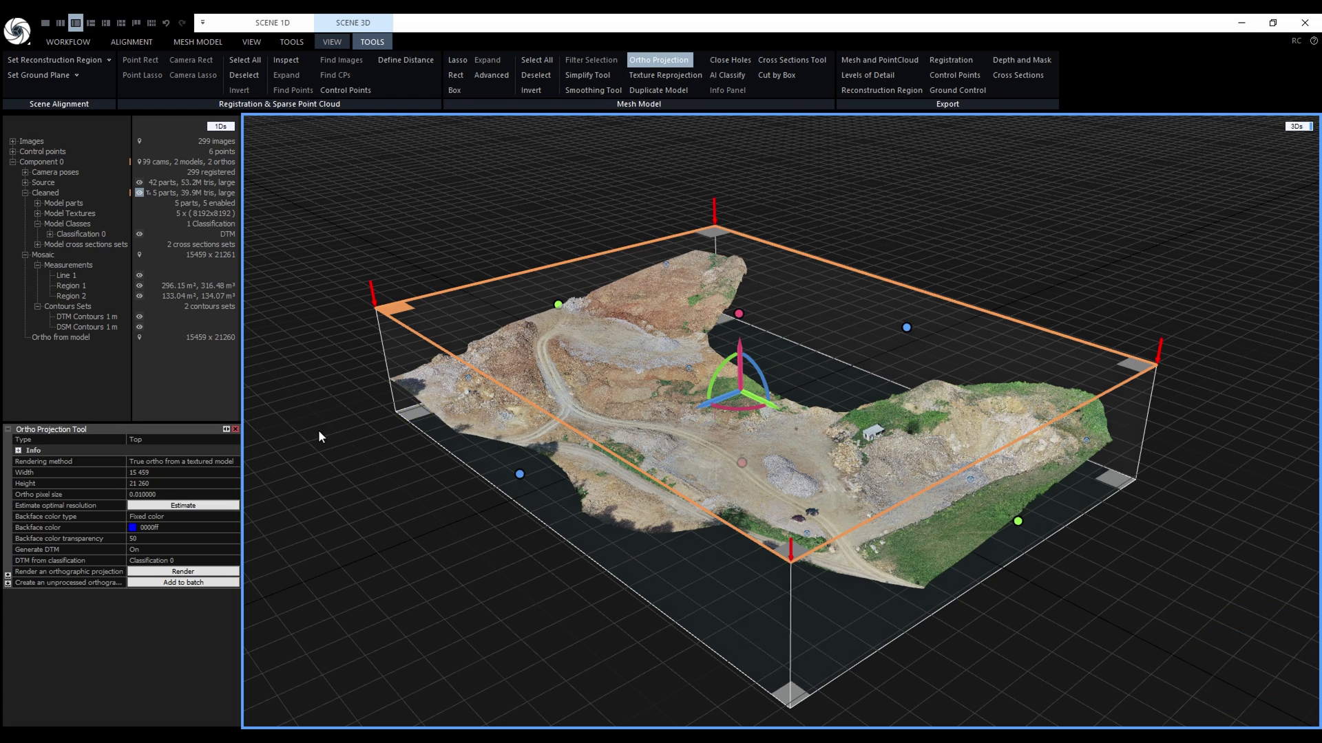
left_click(236, 438)
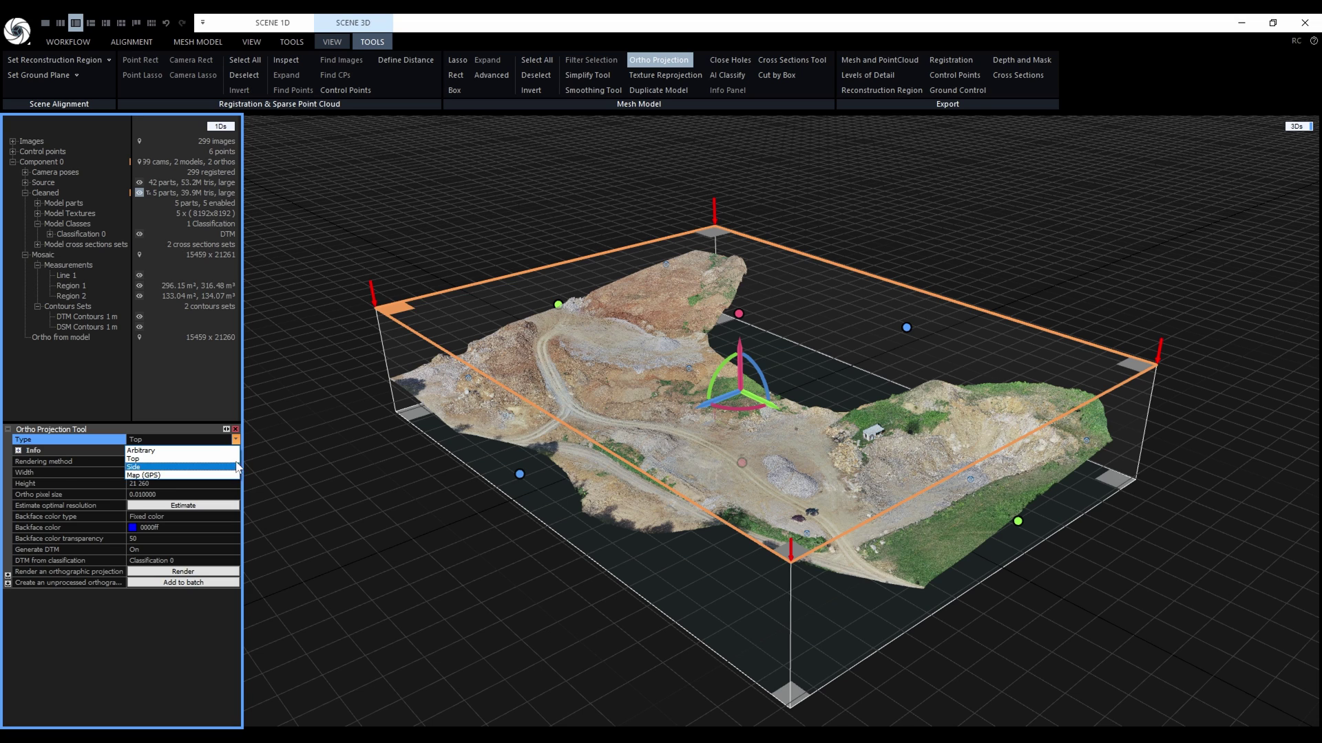
left_click(138, 459)
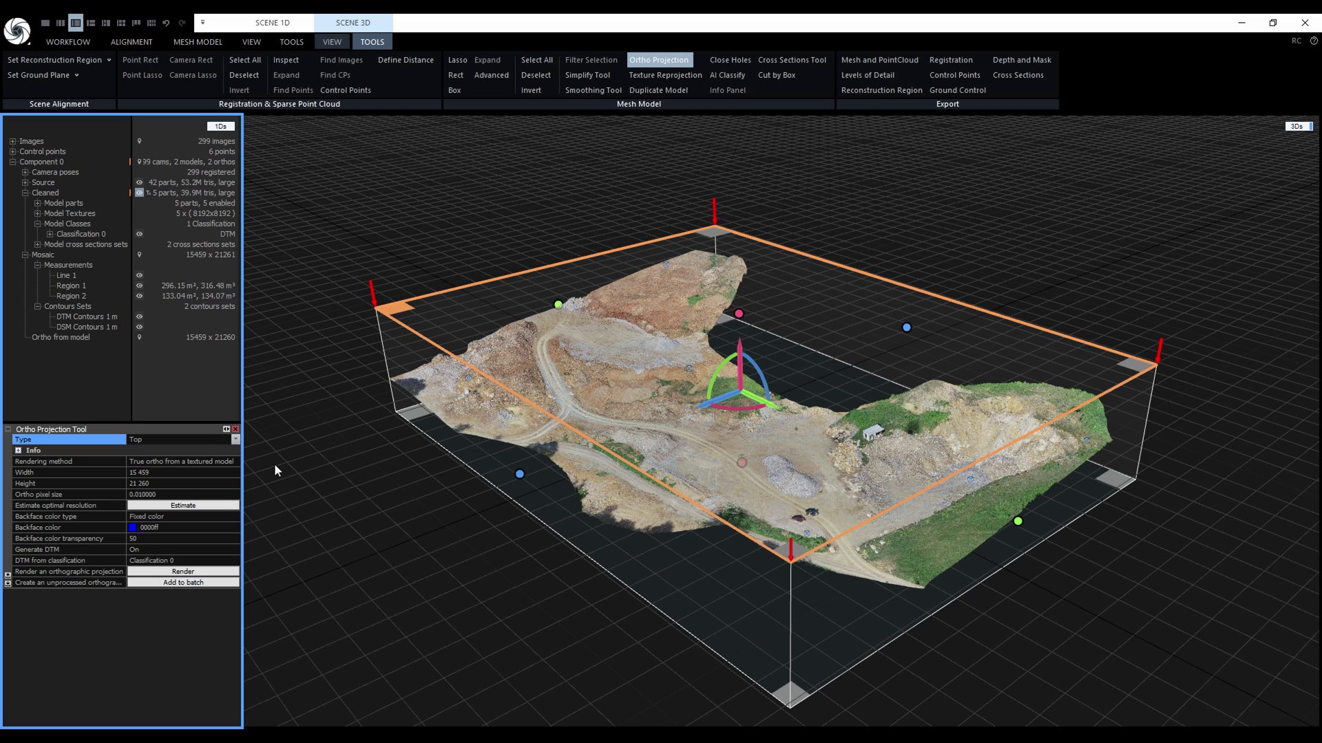
left_click(19, 450)
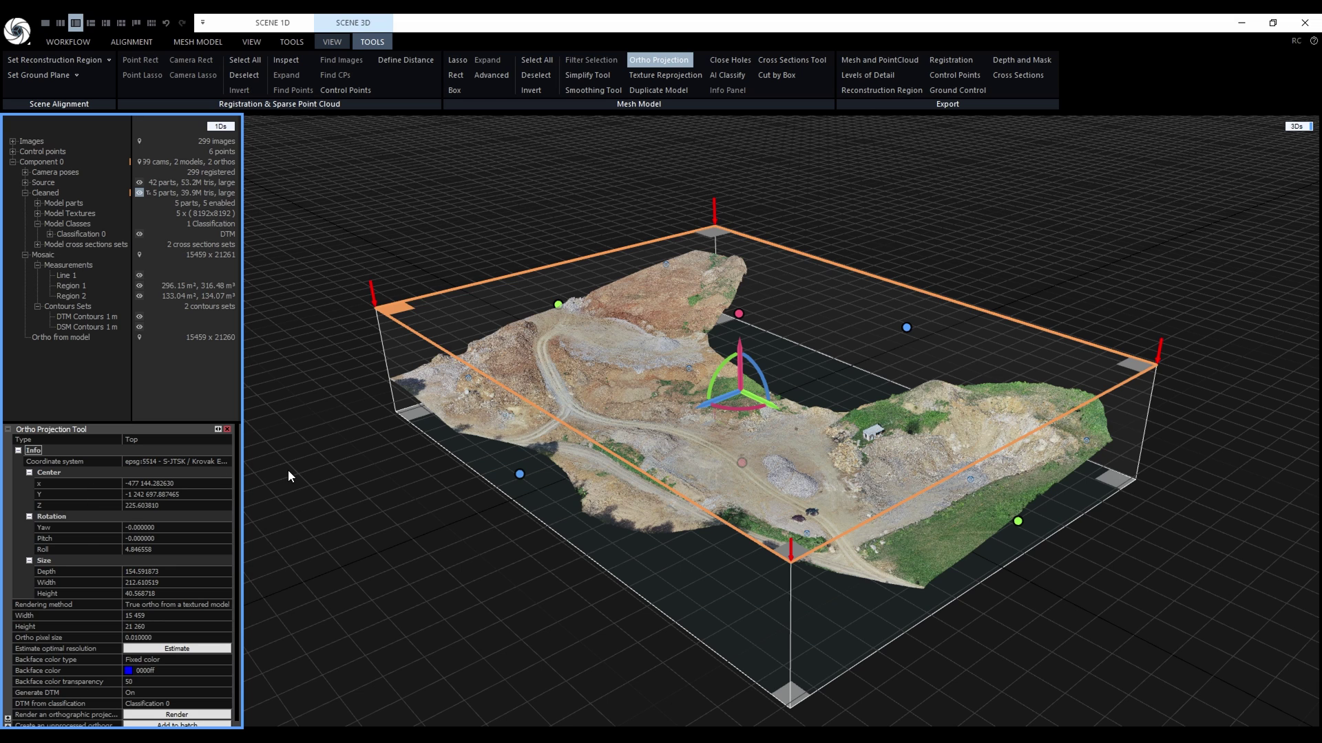
left_click(19, 450)
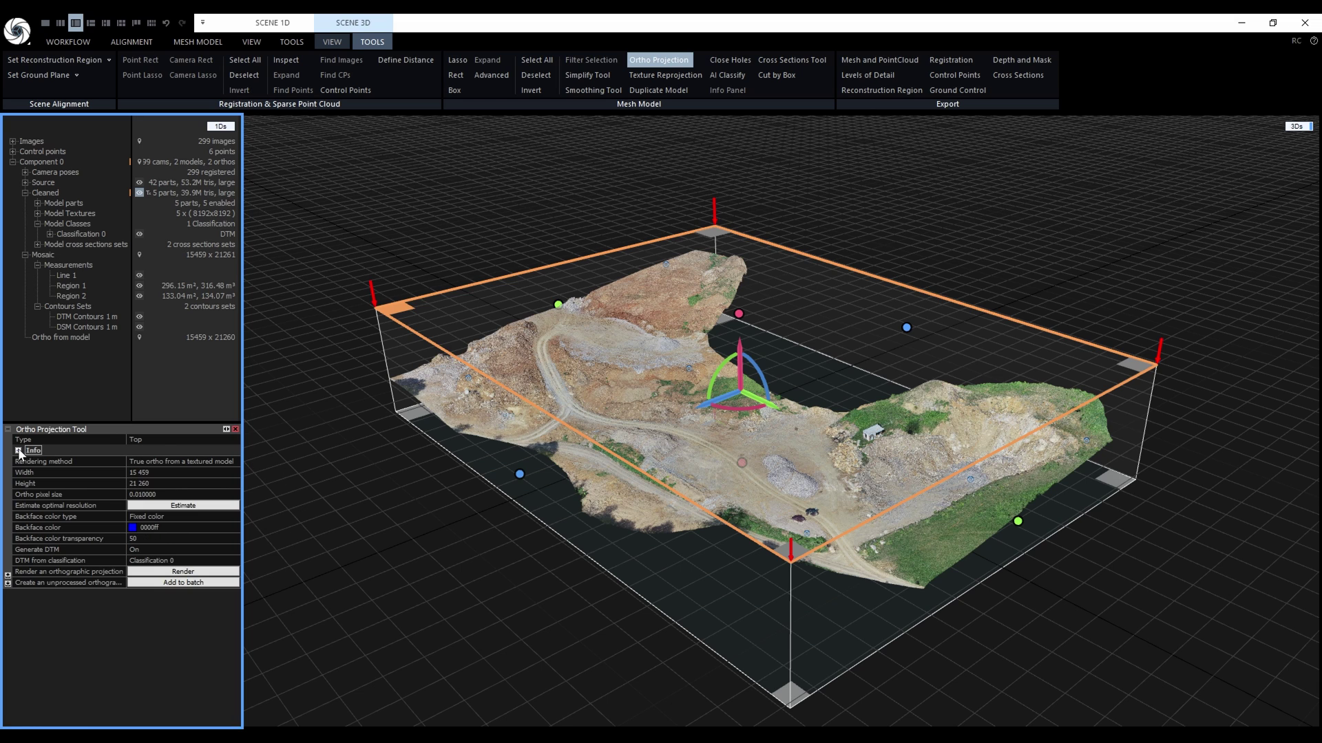
Step: Switch rendering to Image mosaicing (aerial), estimate resolution, and set ortho pixel size to 0.01
left_click(236, 462)
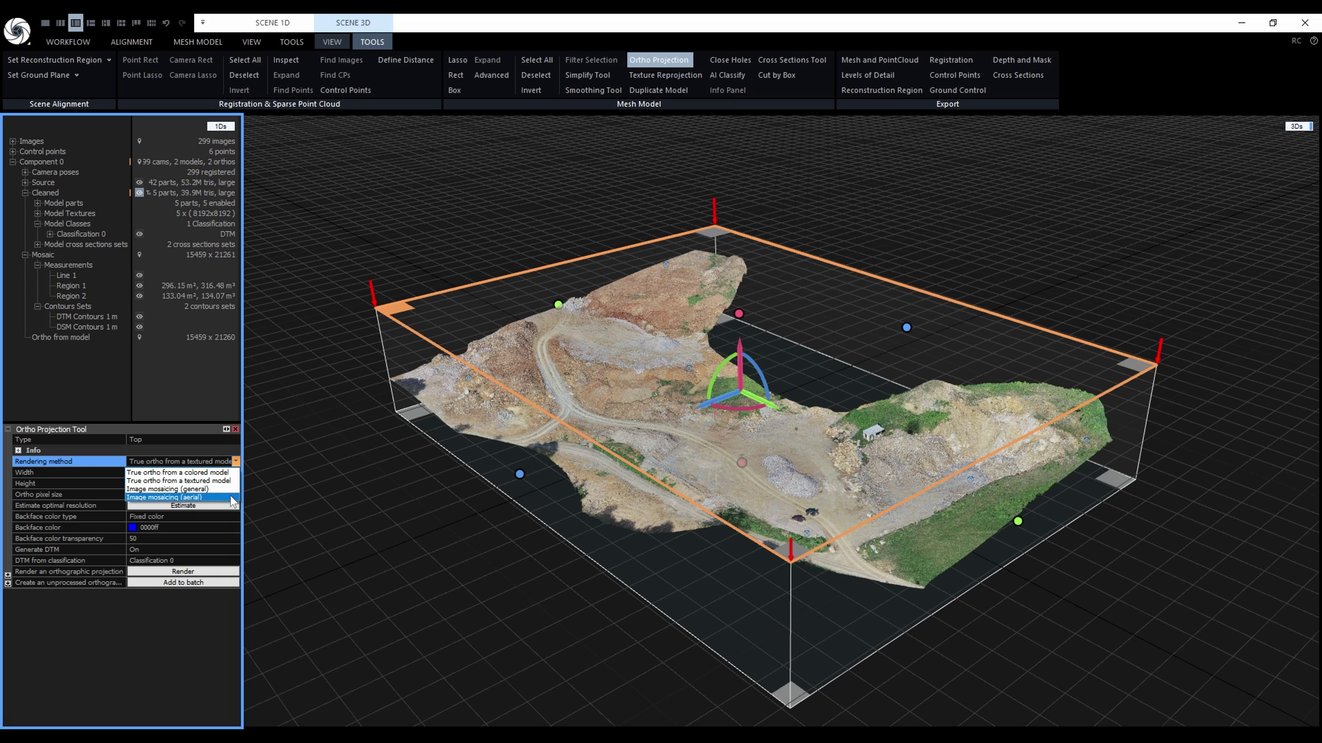
left_click(233, 498)
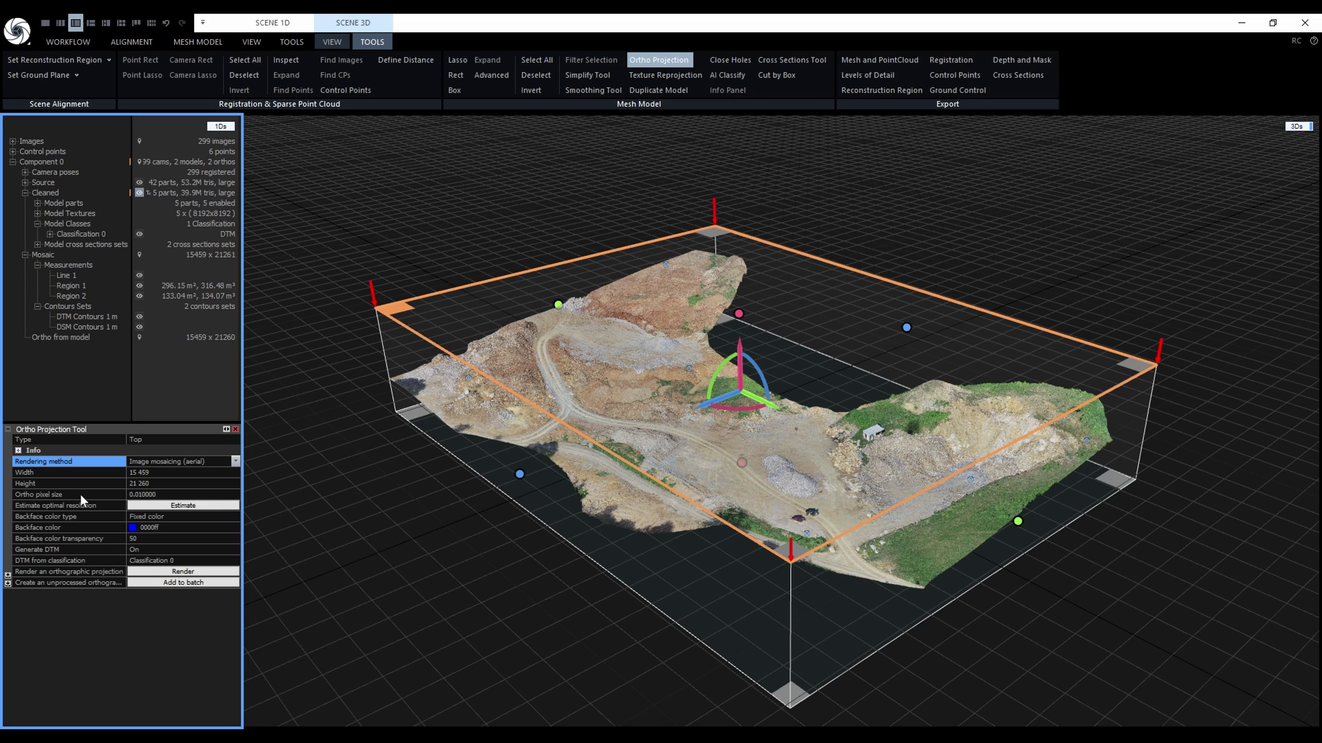
left_click(193, 505)
left_click(129, 494)
type("0.01")
key("Return")
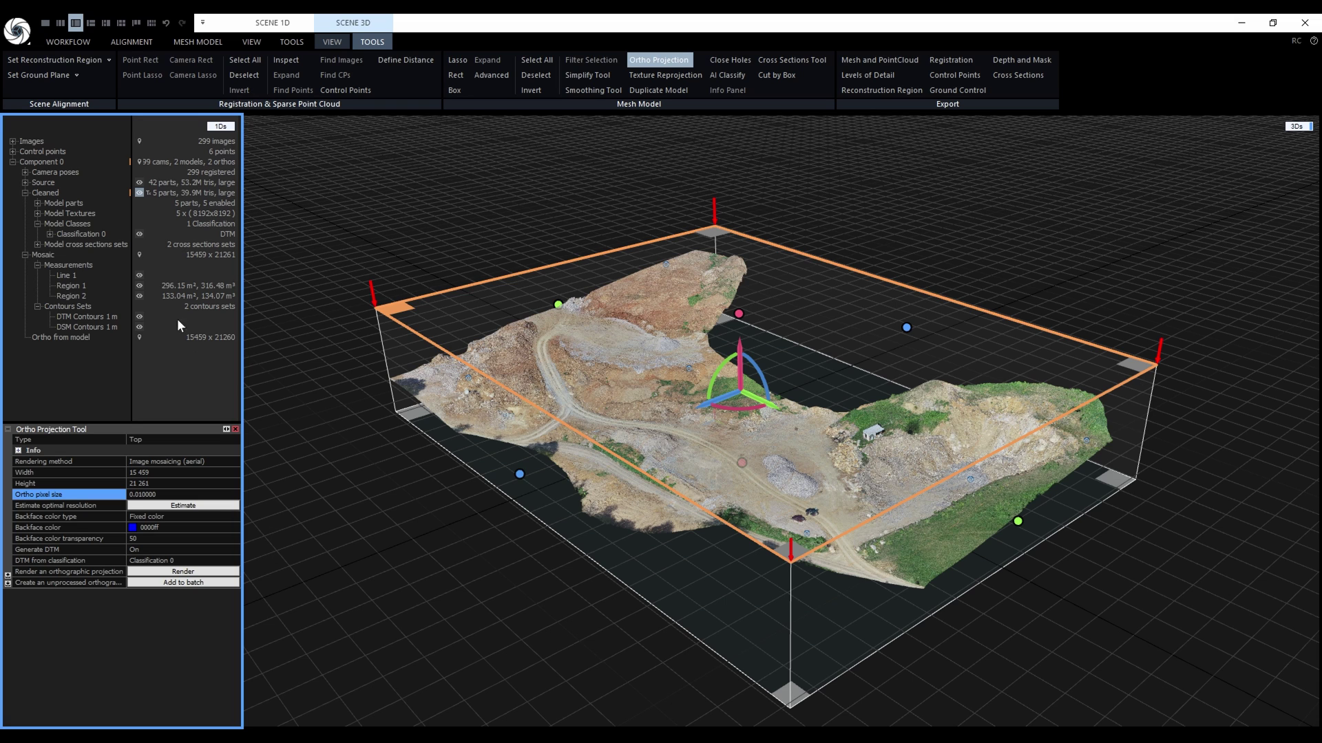
Step: Inspect Classification 0's Ground and Artificial Object colours on the model, then restore the texture
left_click(139, 234)
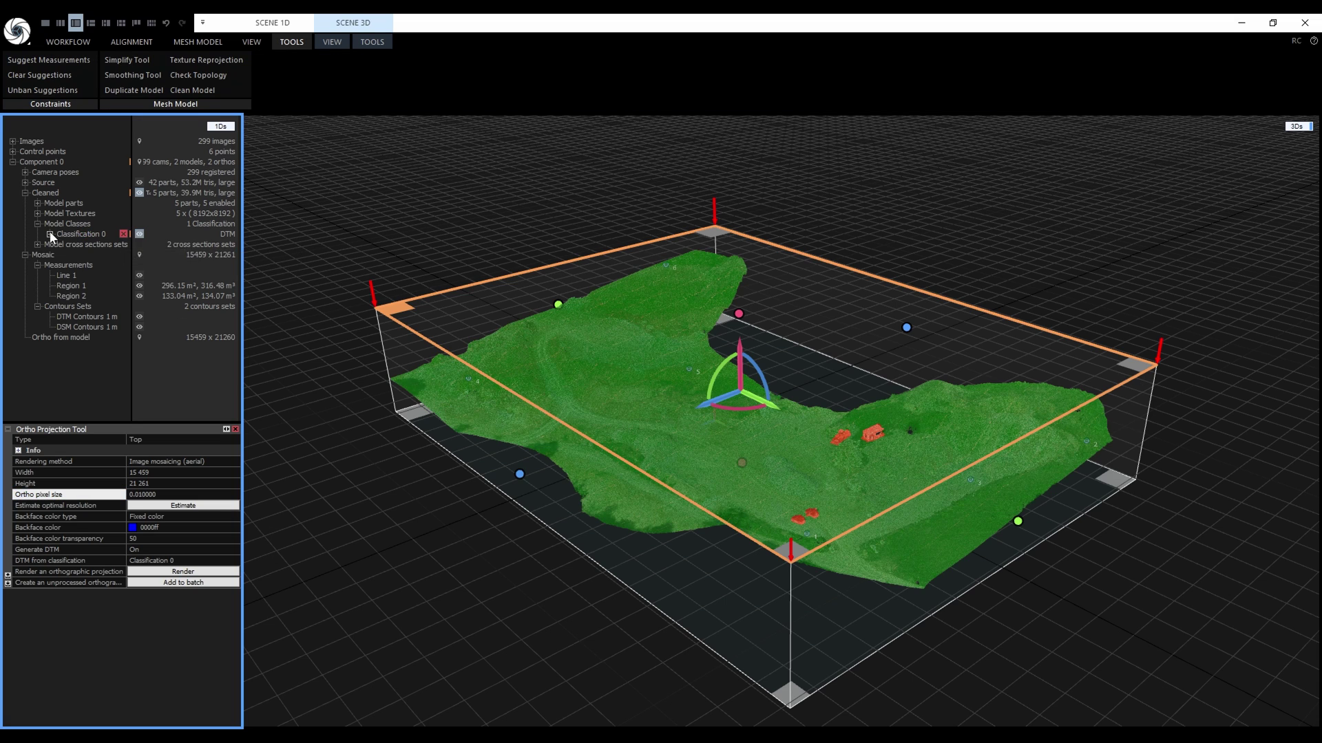
left_click(50, 234)
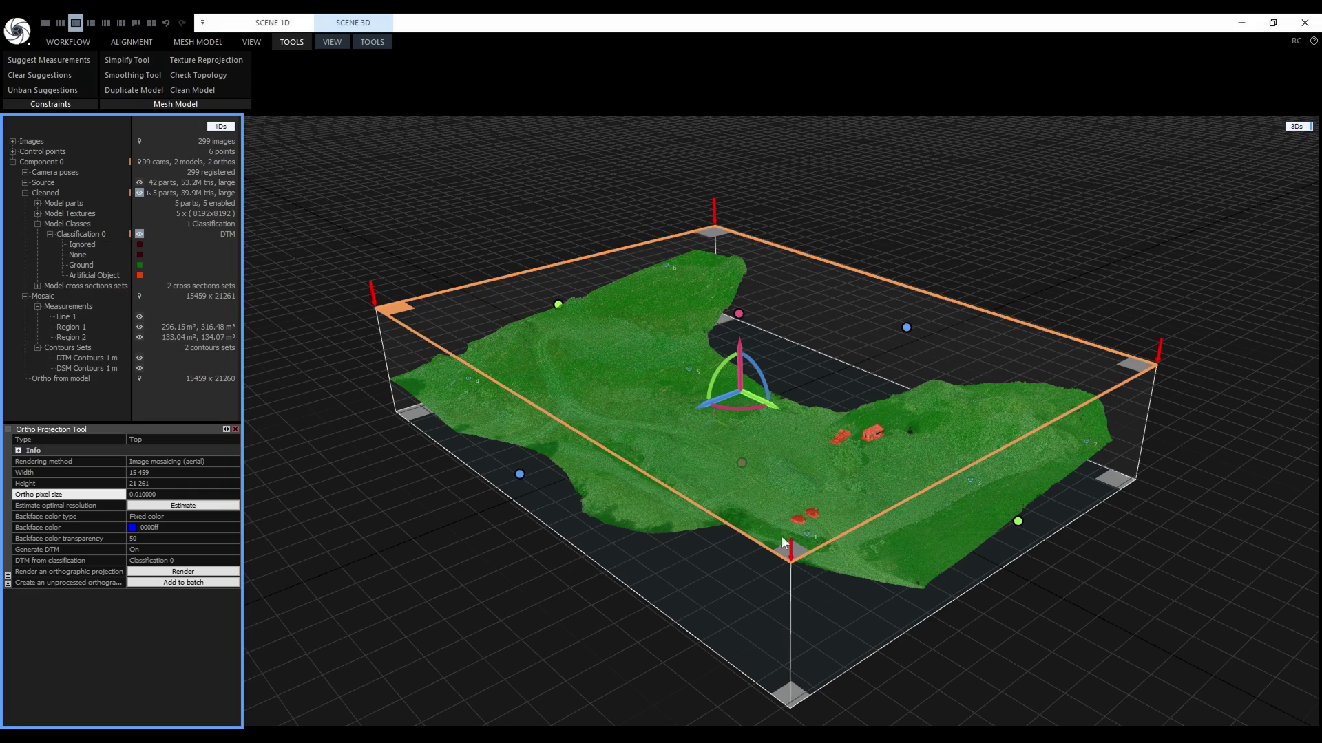
scroll(791, 534, "up", 10)
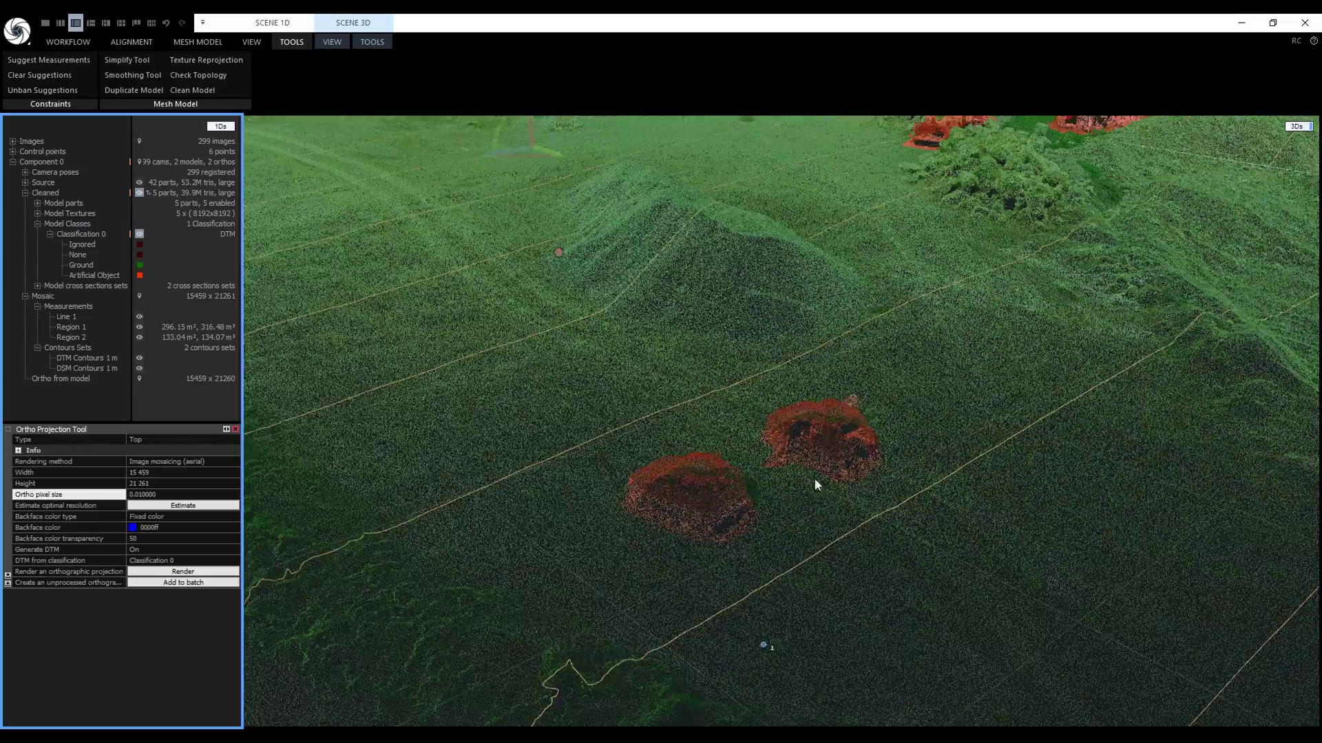
left_click_drag(1032, 212, 725, 540)
scroll(745, 530, "down", 10)
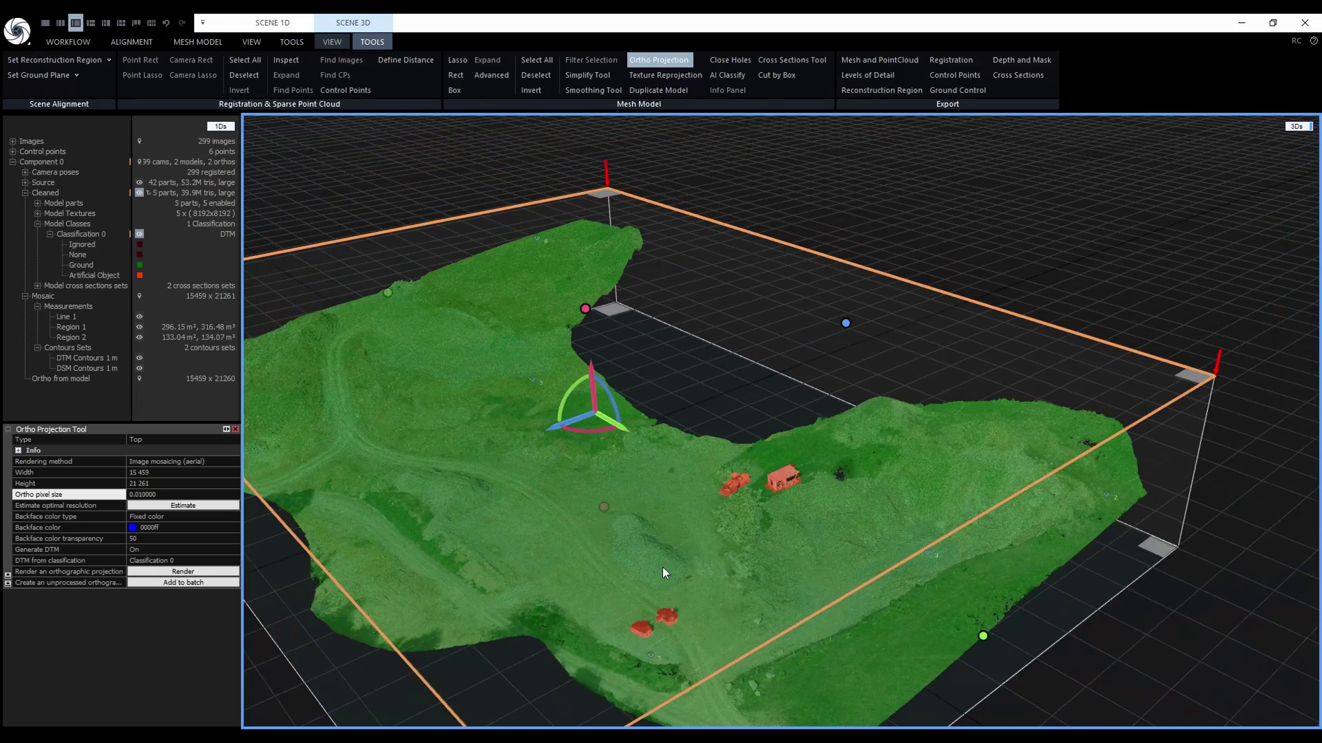
left_click_drag(662, 573, 769, 493)
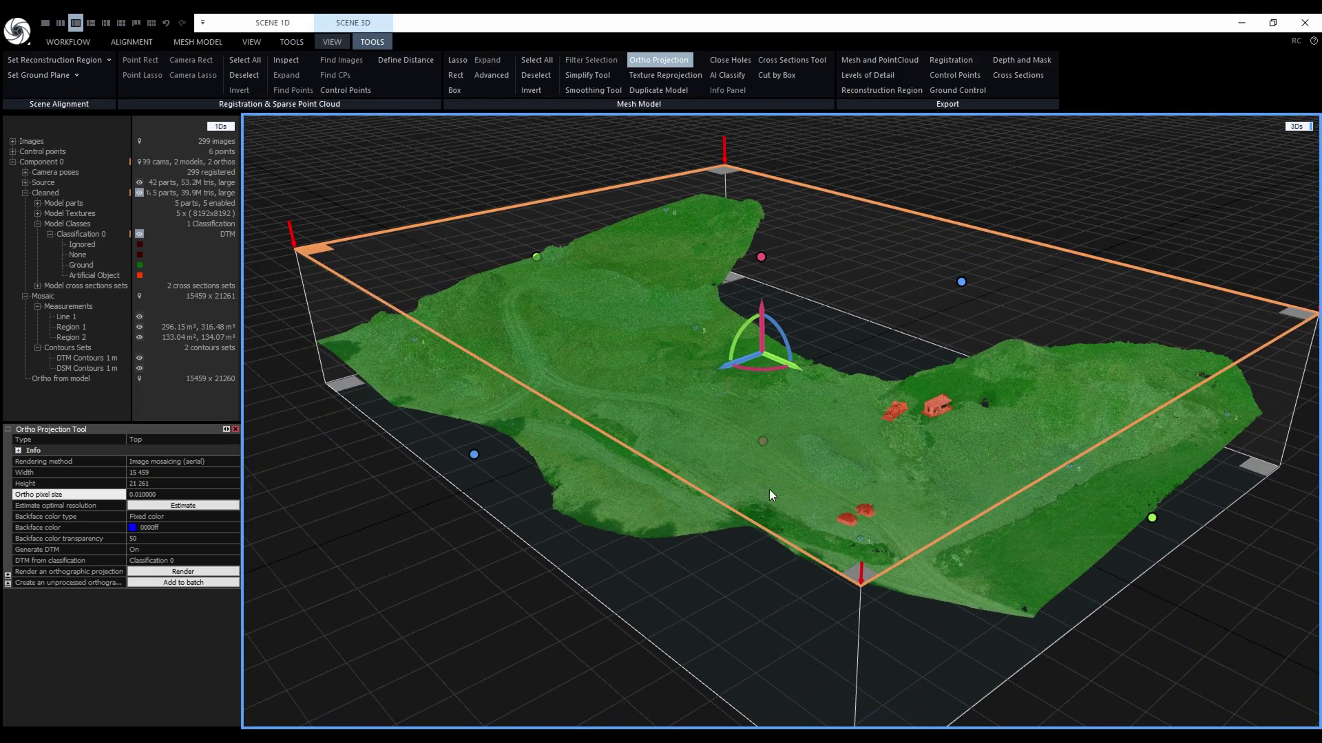
left_click(139, 234)
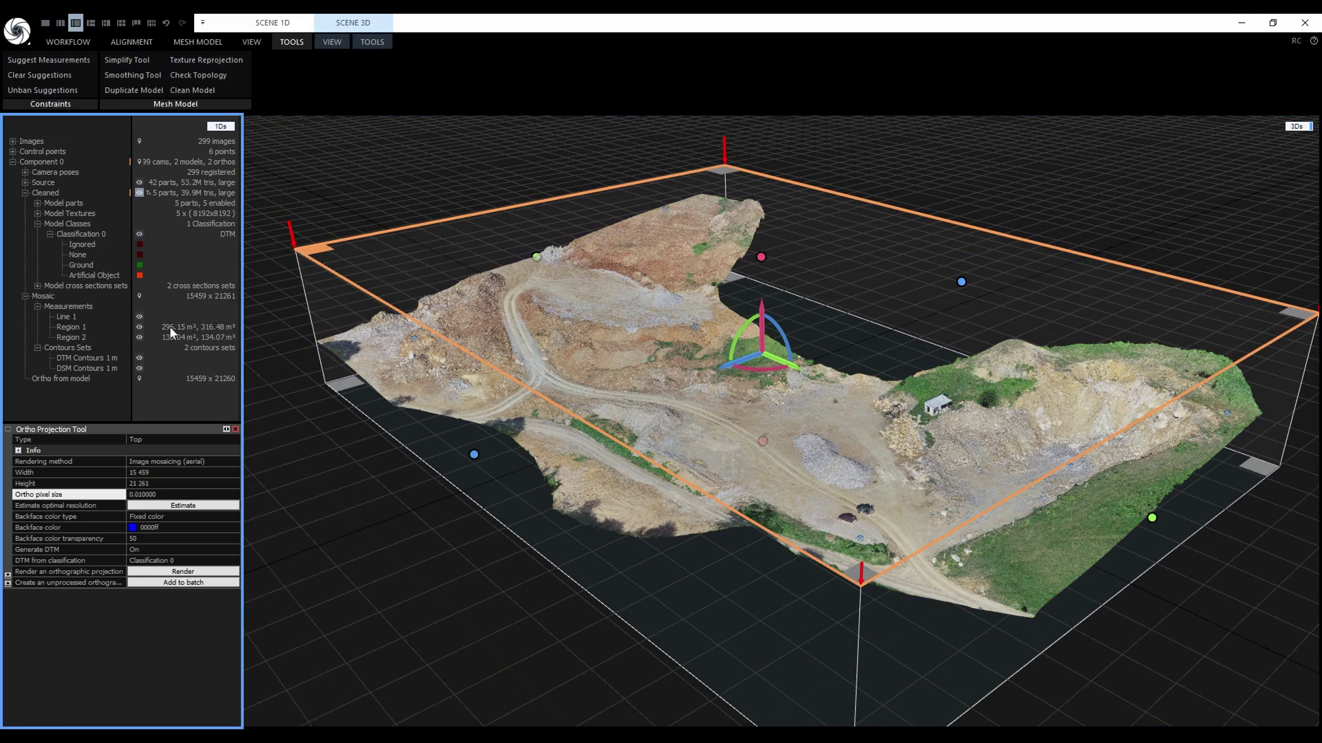
Step: Set the ortho's DTM from classification to Classification 0
left_click(235, 561)
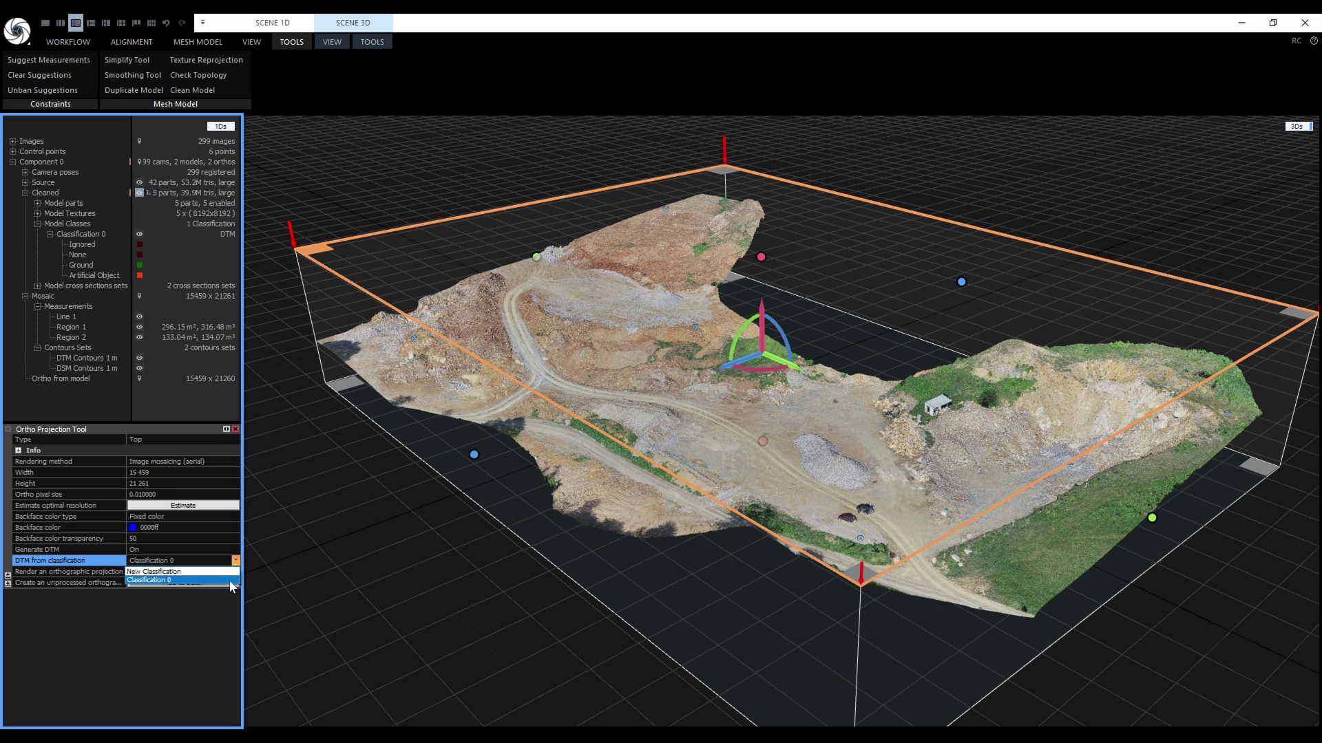
left_click(231, 581)
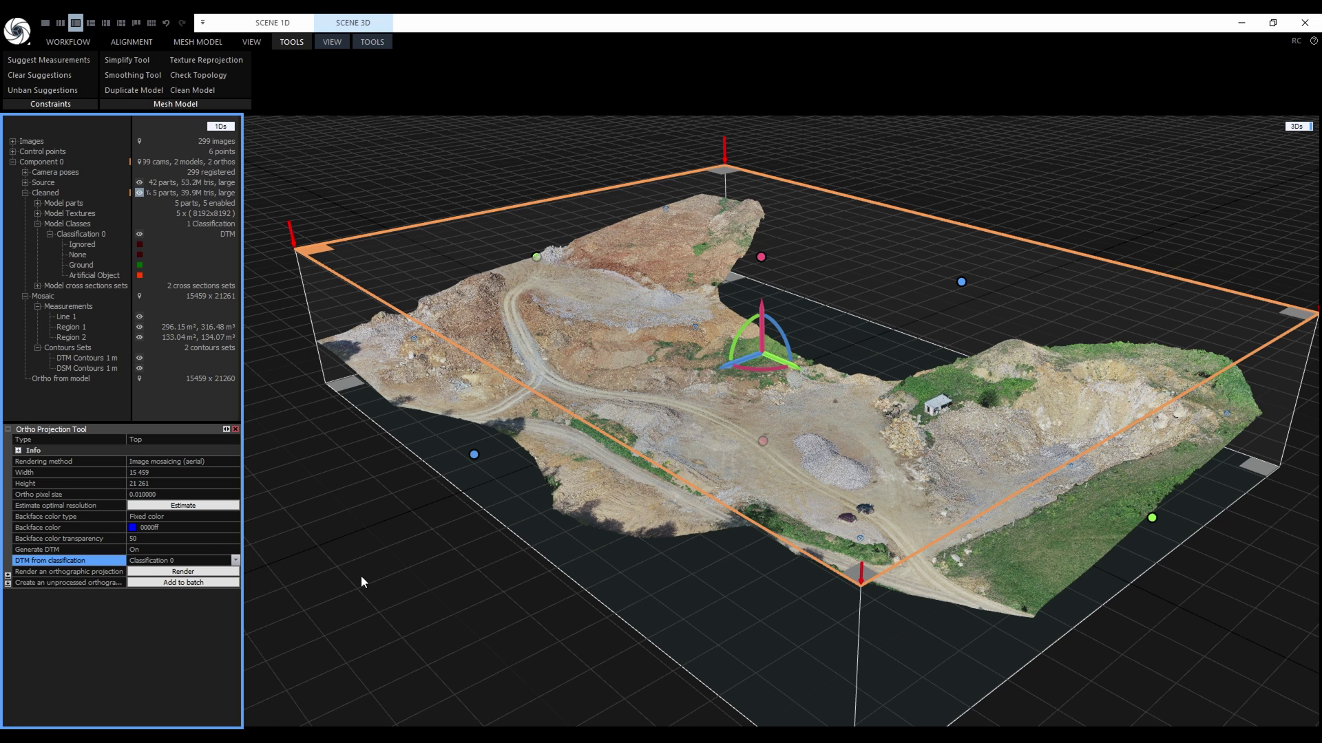
left_click(1298, 127)
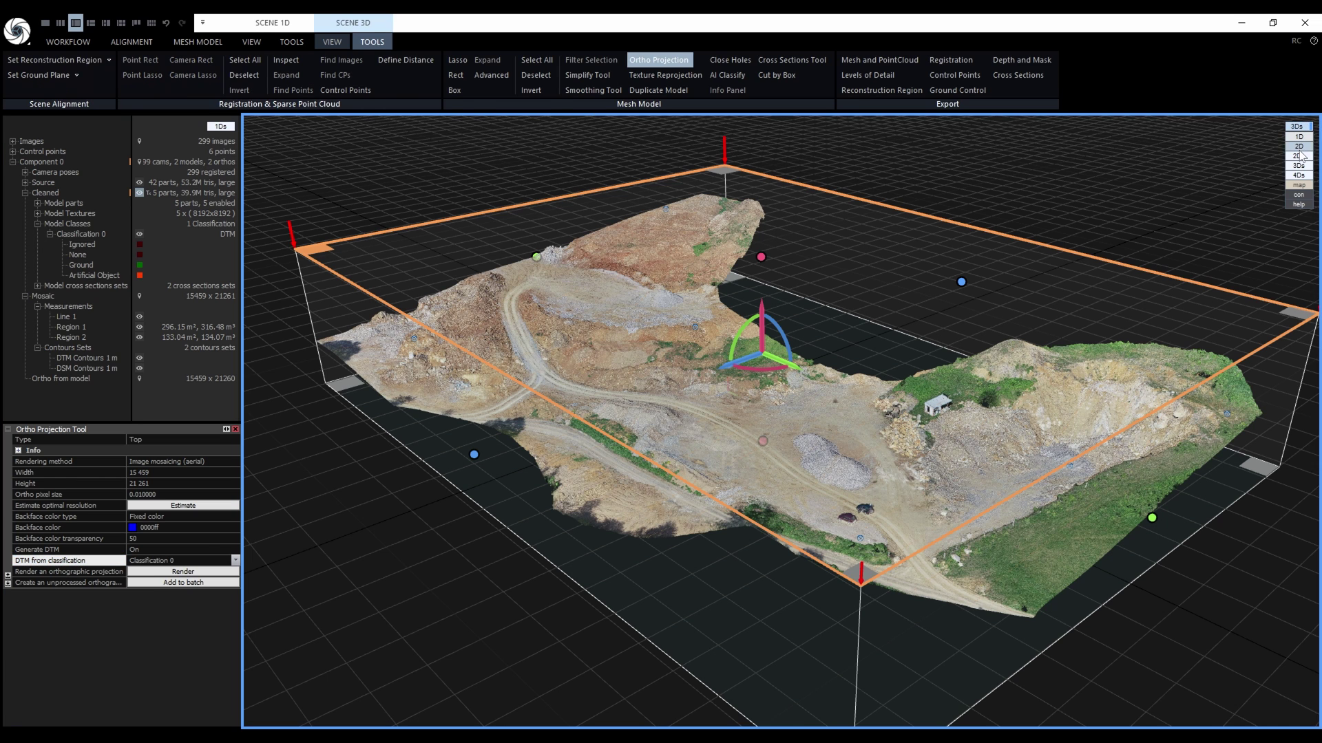
Step: Display the Mosaic ortho in a 2D view with Input Layer set to Mosaicing
left_click(1299, 155)
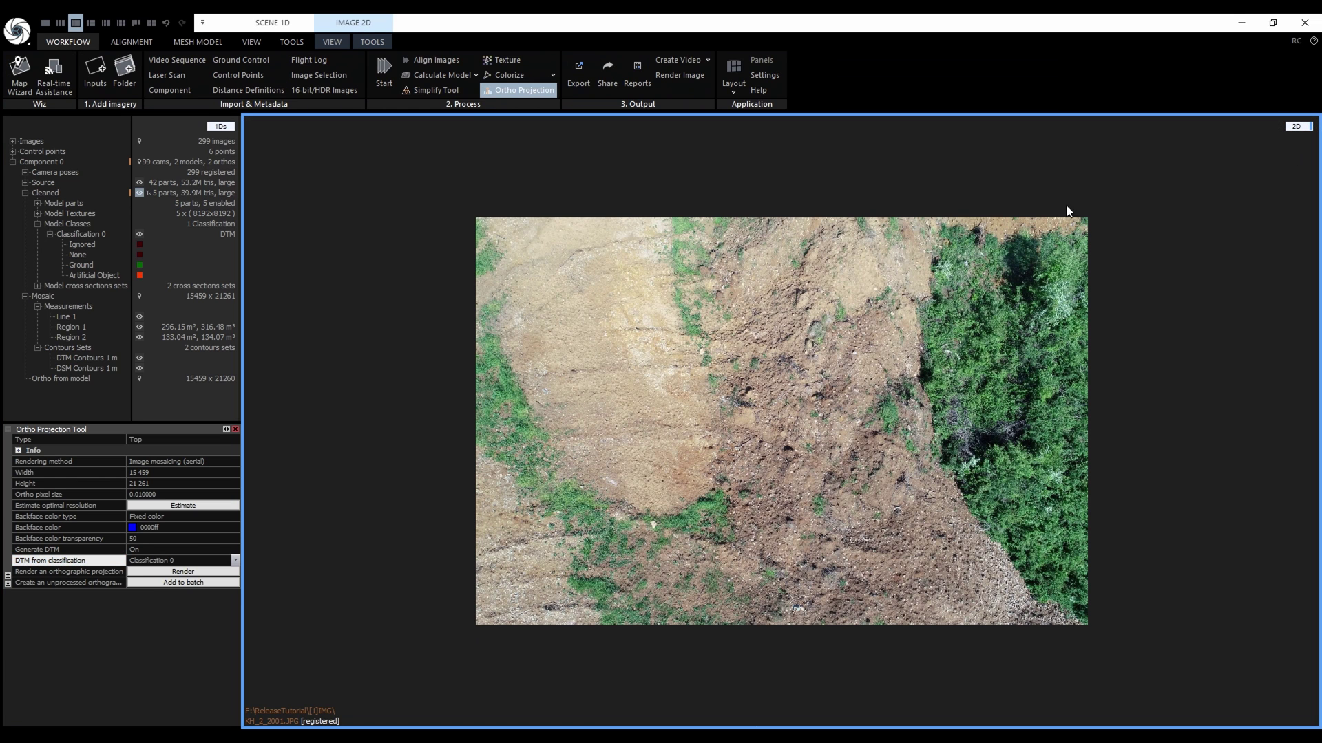
left_click(54, 296)
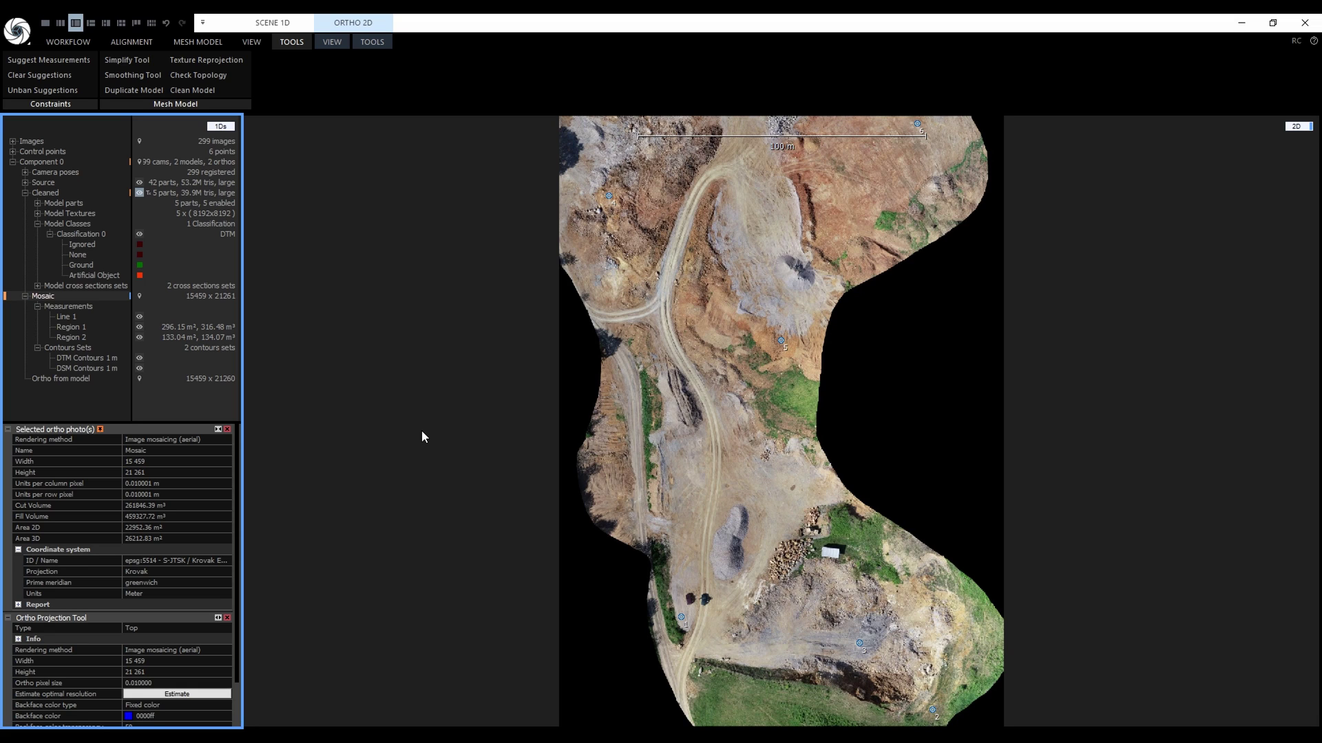
left_click(332, 43)
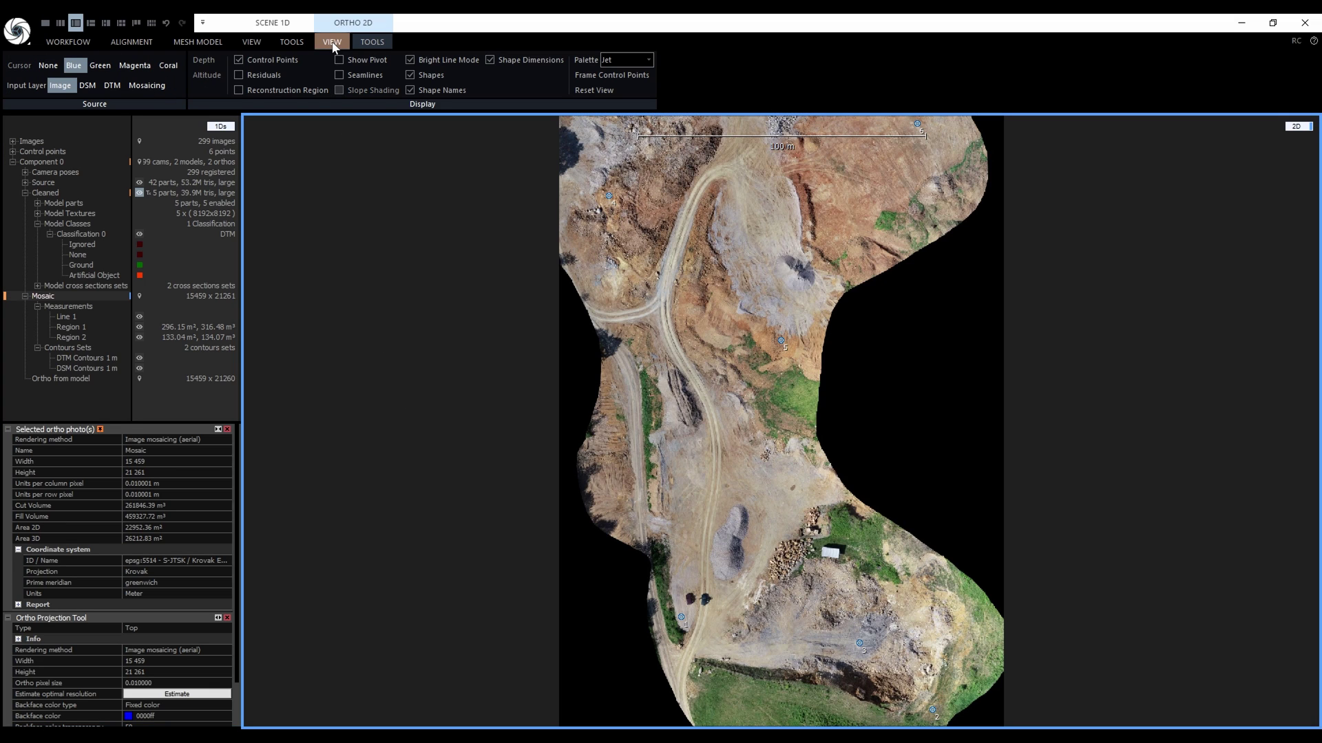
left_click(154, 87)
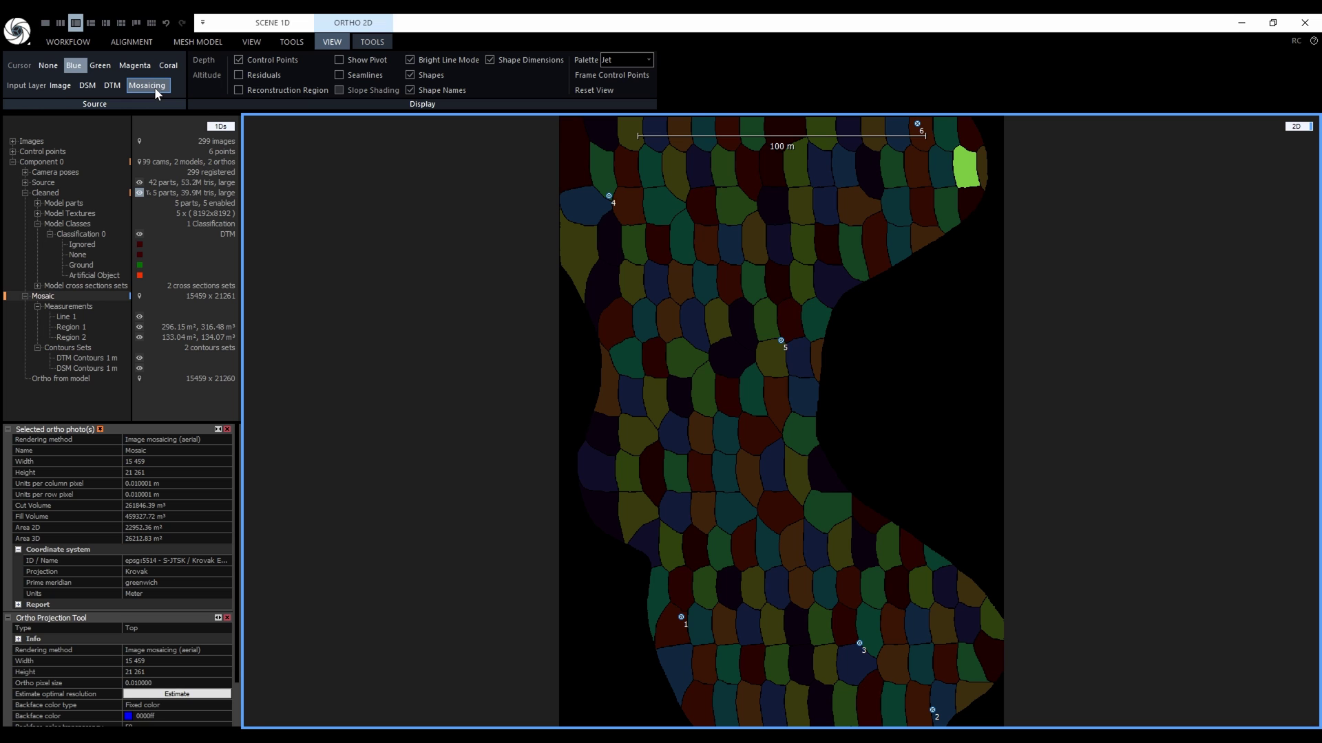
Step: Return Input Layer to Image, overlay seamlines, and open the gravel stockpile patch's source photo
left_click(67, 89)
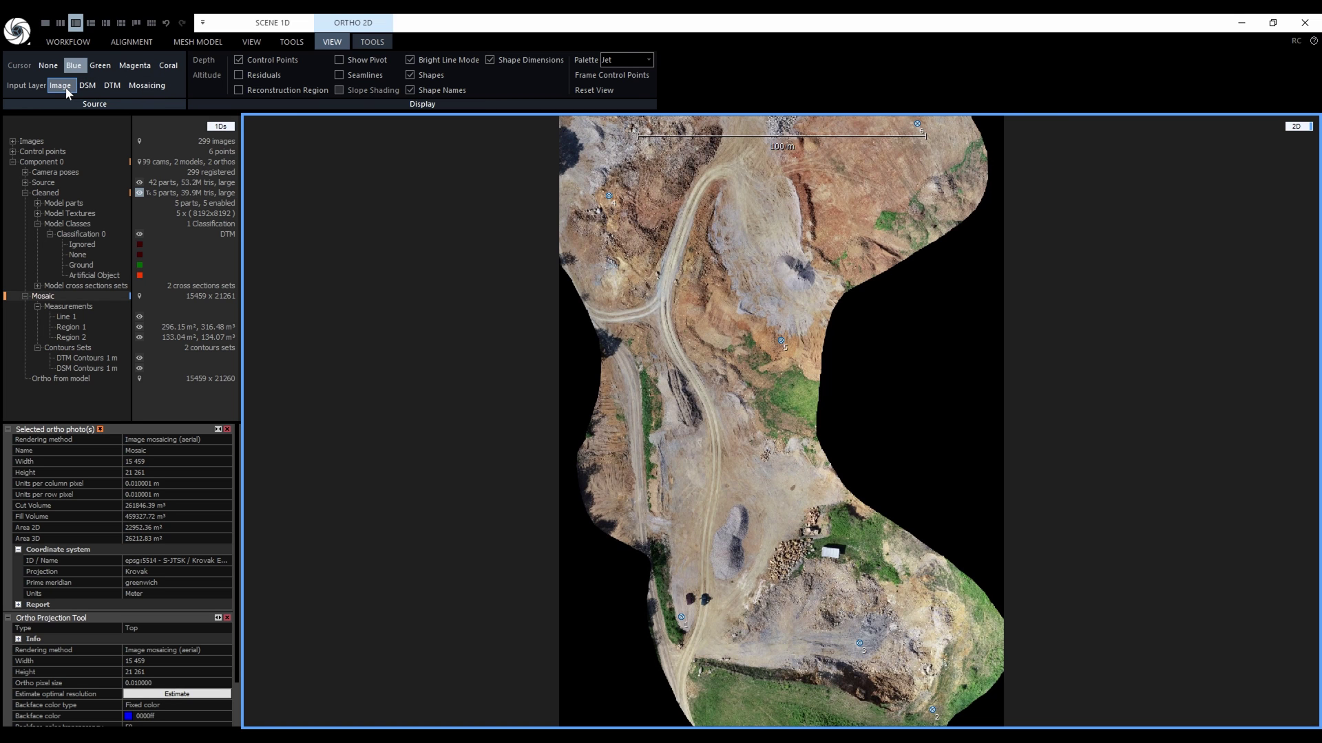
left_click(340, 75)
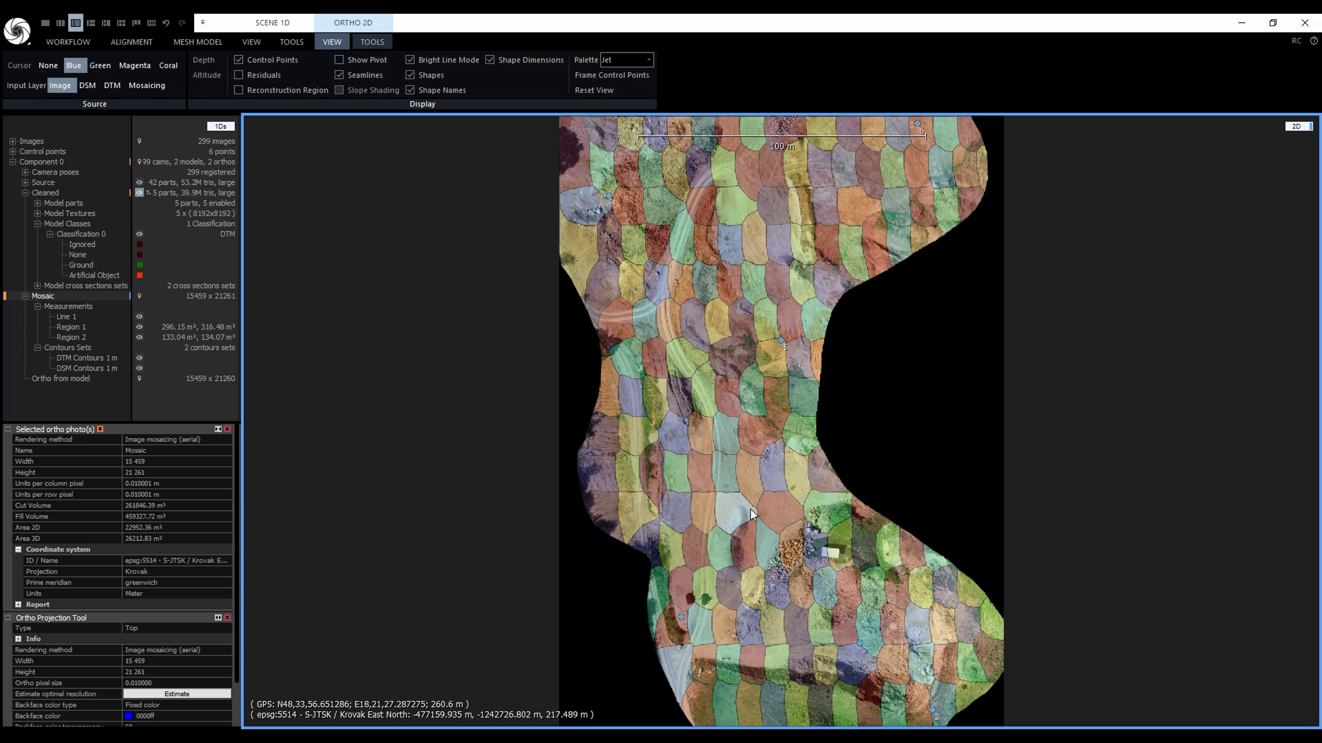
double_click(720, 550)
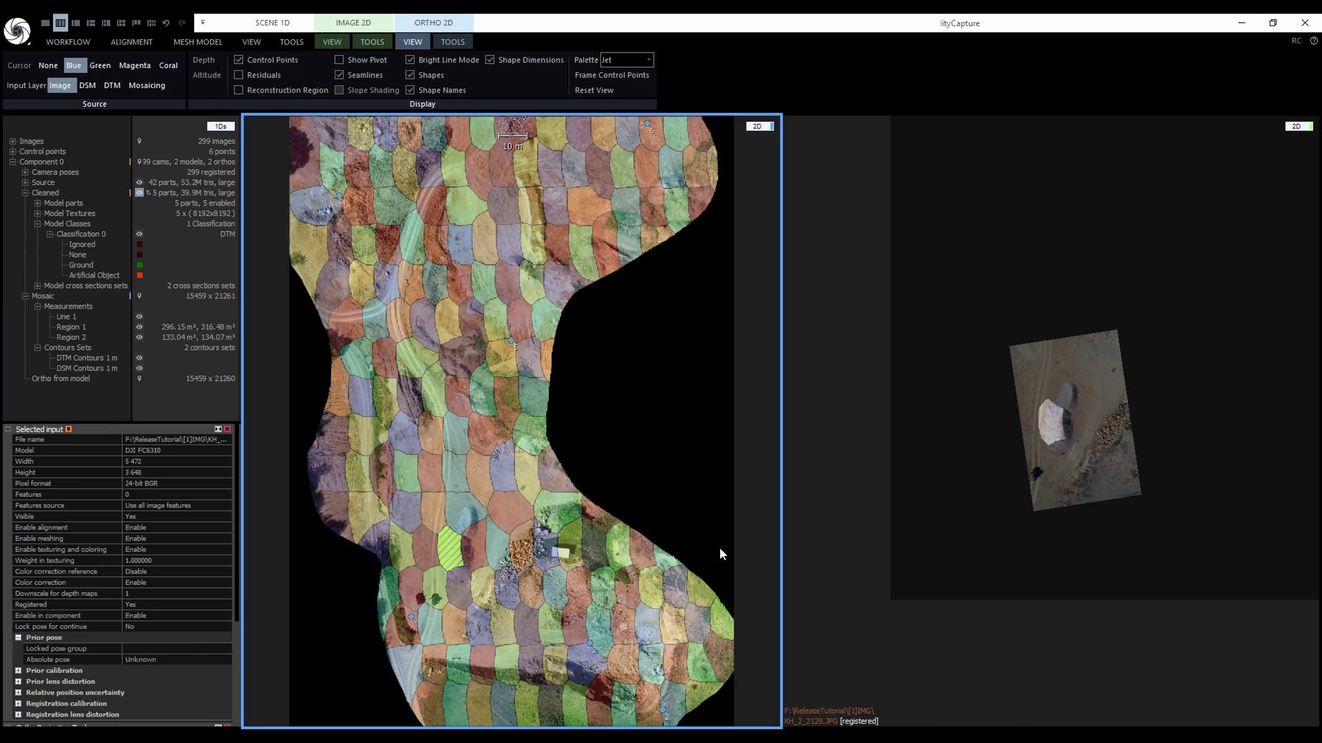
scroll(431, 607, "up", 5)
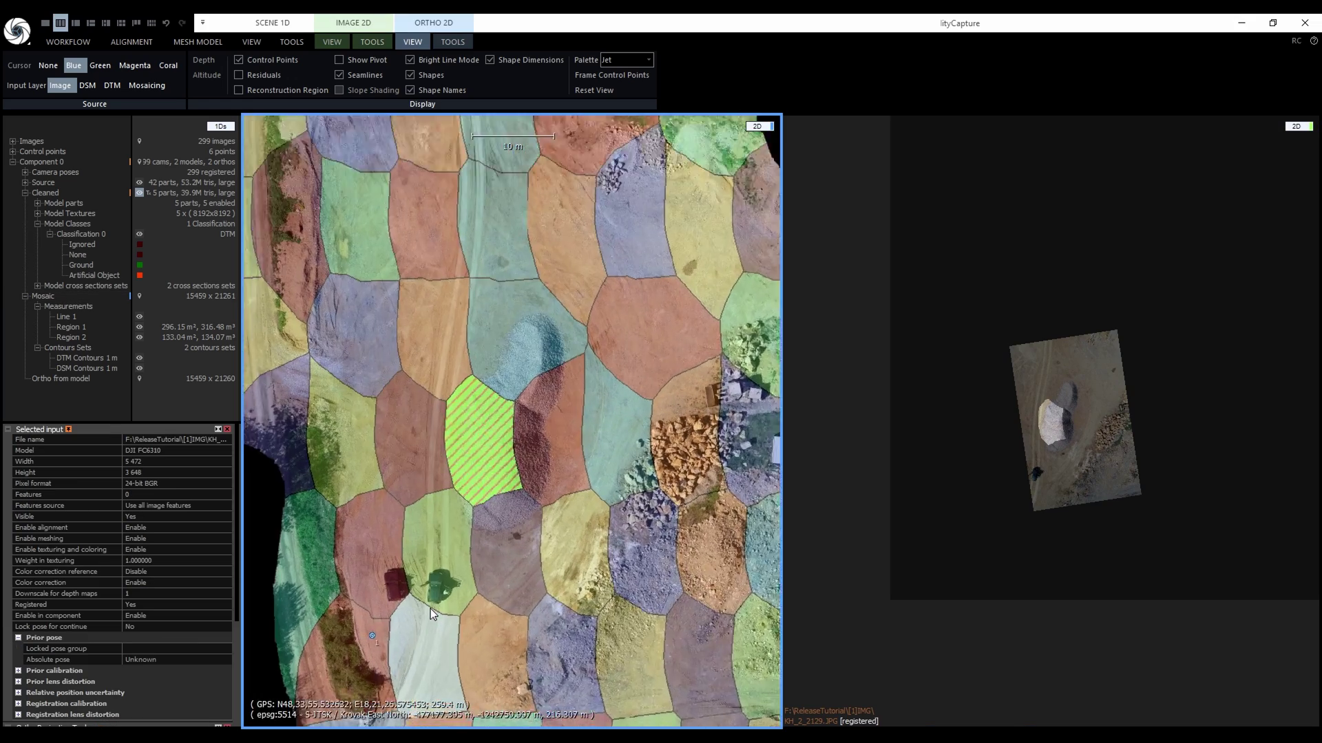
scroll(1060, 445, "up", 6)
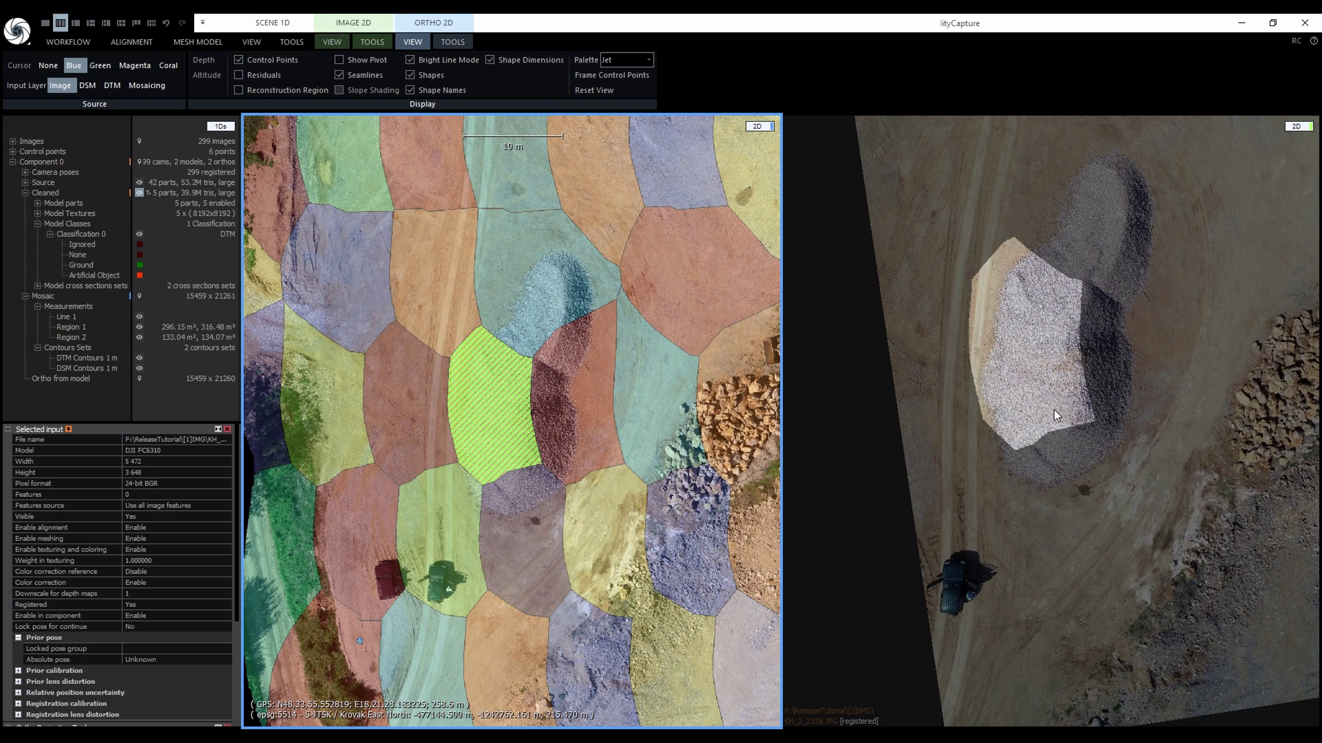
Step: Hide seamlines and show Ortho from model in the second view, zoomed onto the pickup truck
left_click(339, 75)
scroll(452, 476, "down", 4)
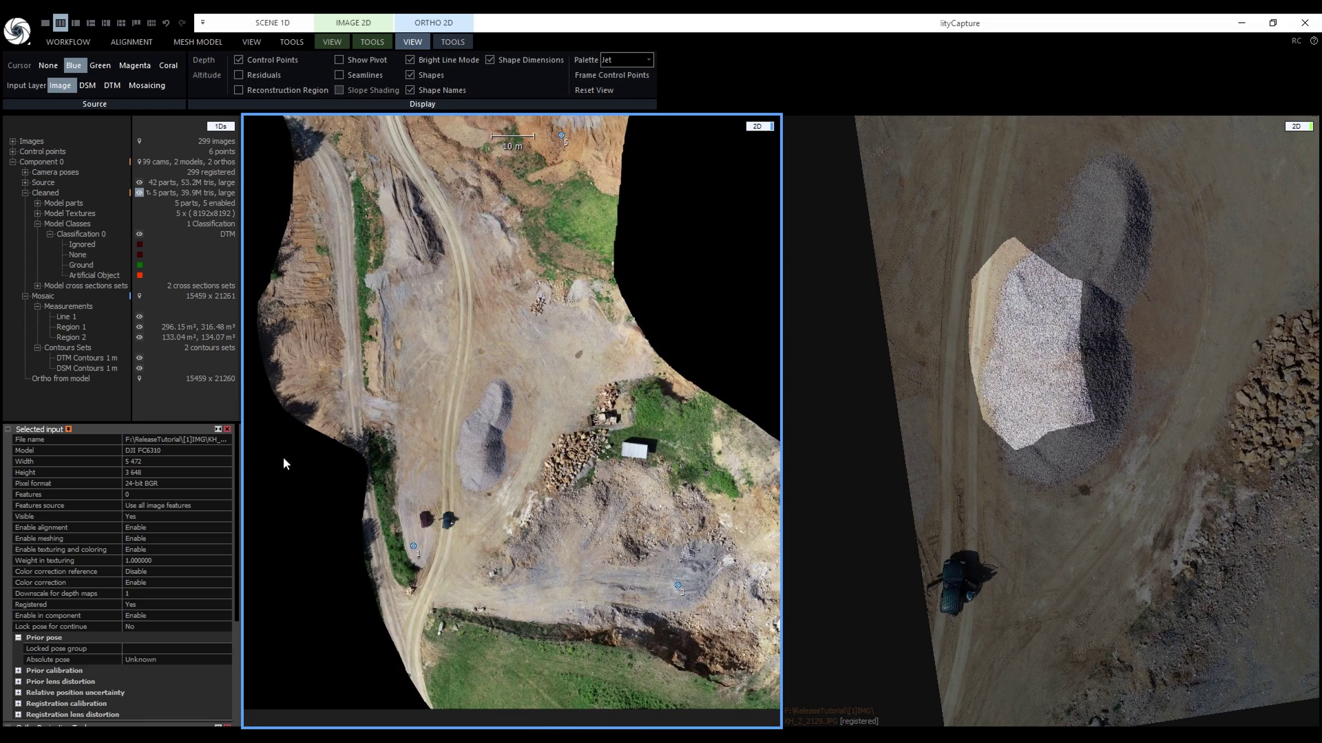
left_click(57, 378)
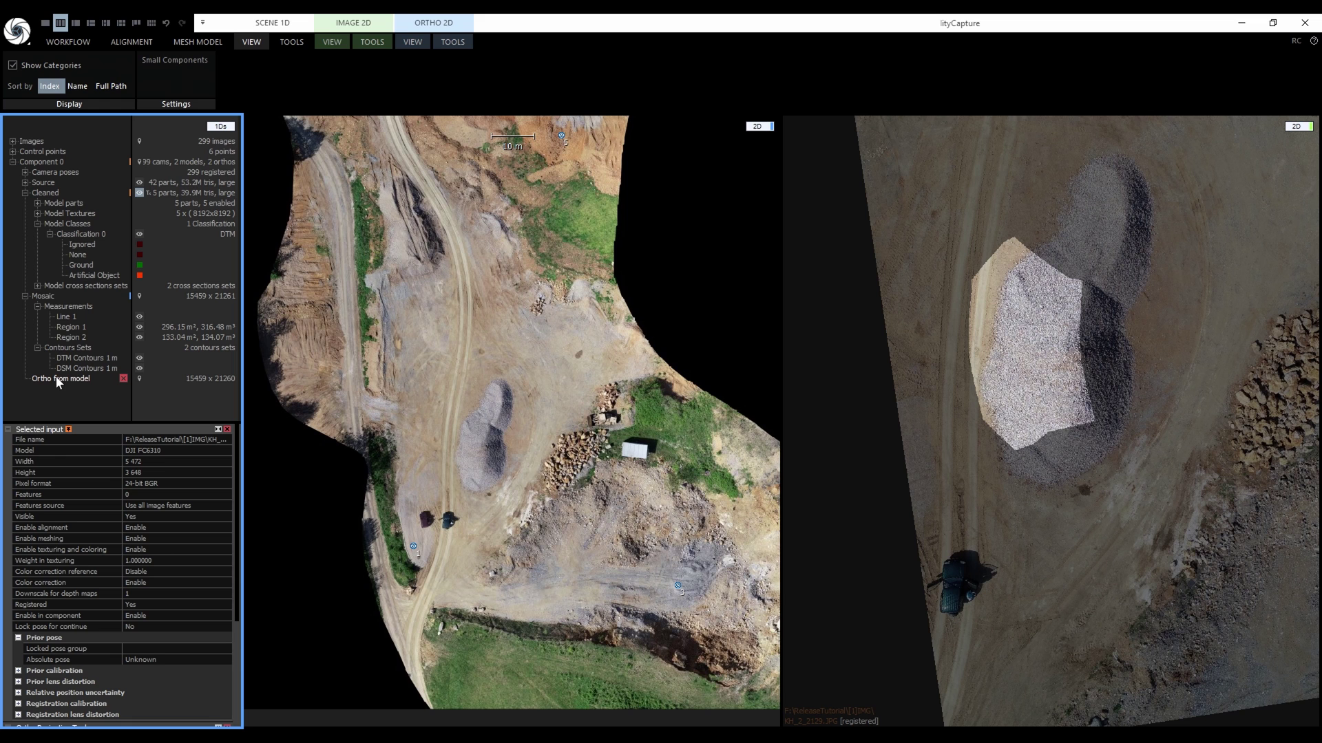
key("2")
left_click(57, 380)
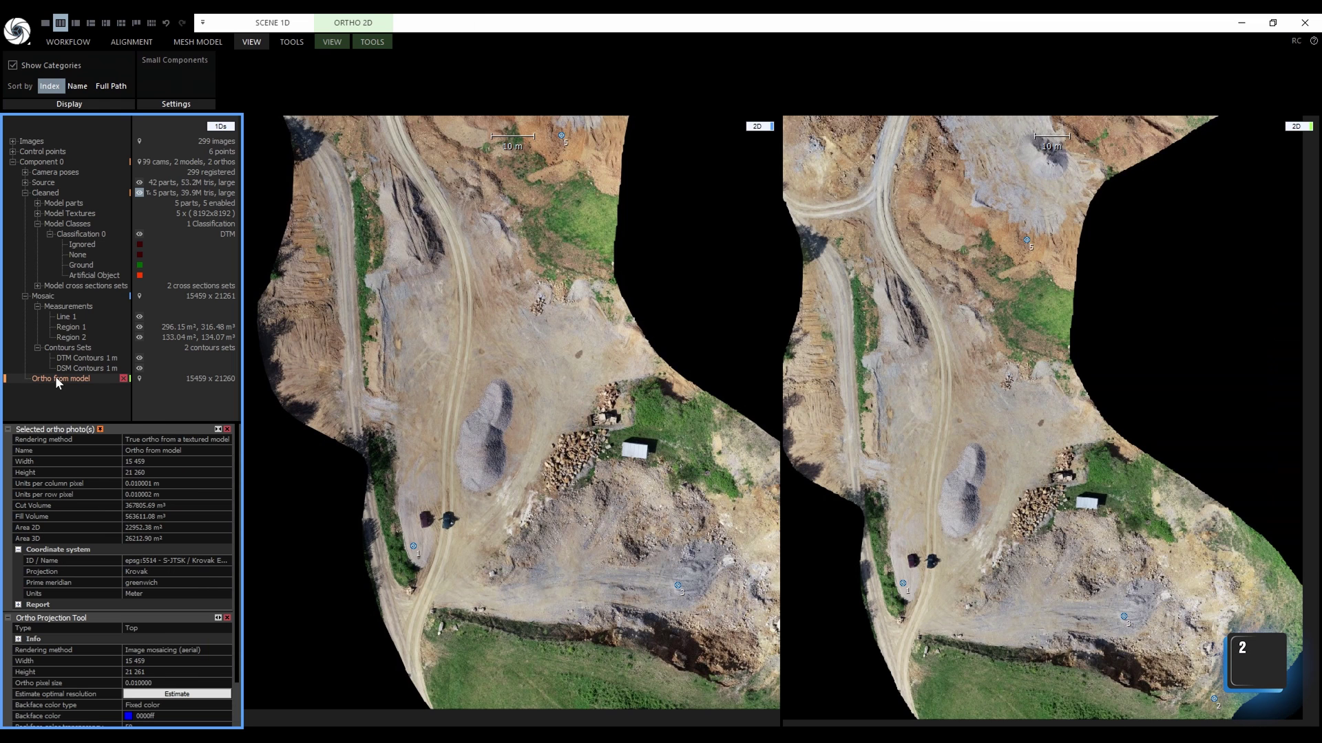
scroll(452, 536, "up", 10)
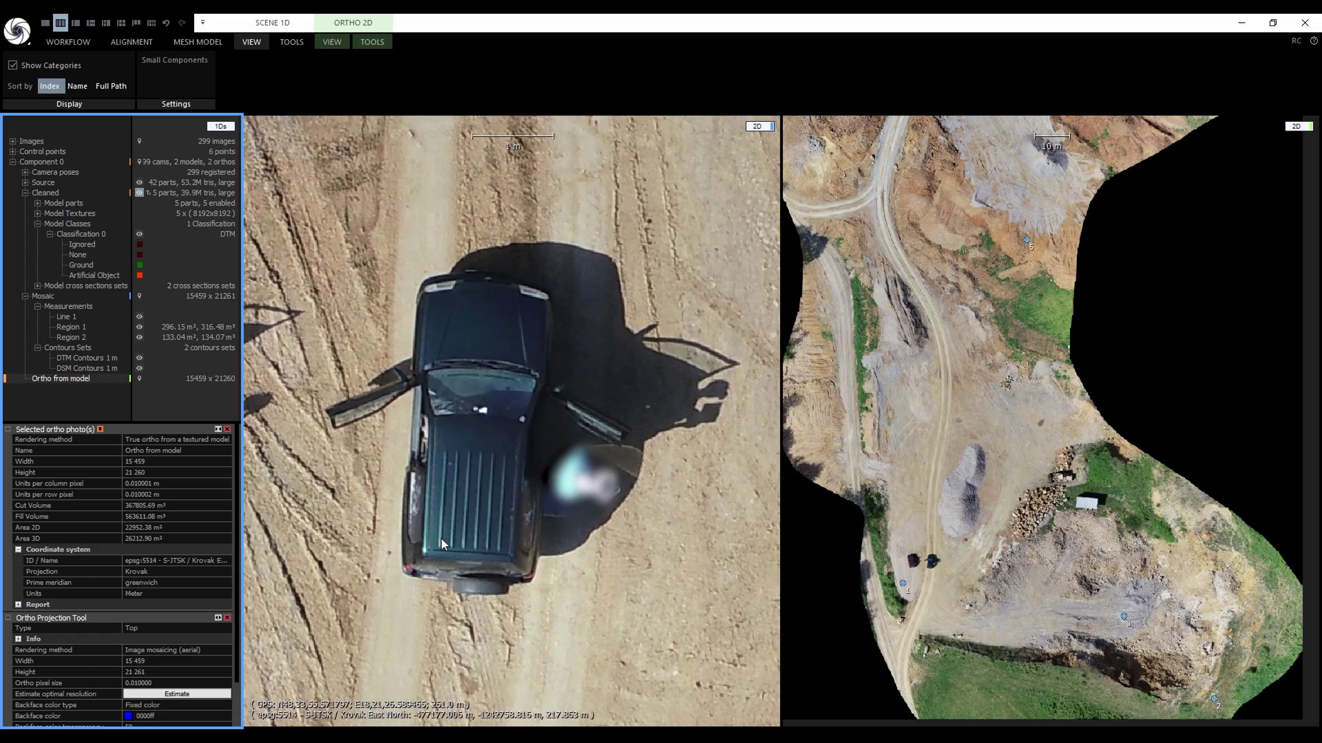
scroll(924, 572, "up", 10)
scroll(923, 551, "up", 5)
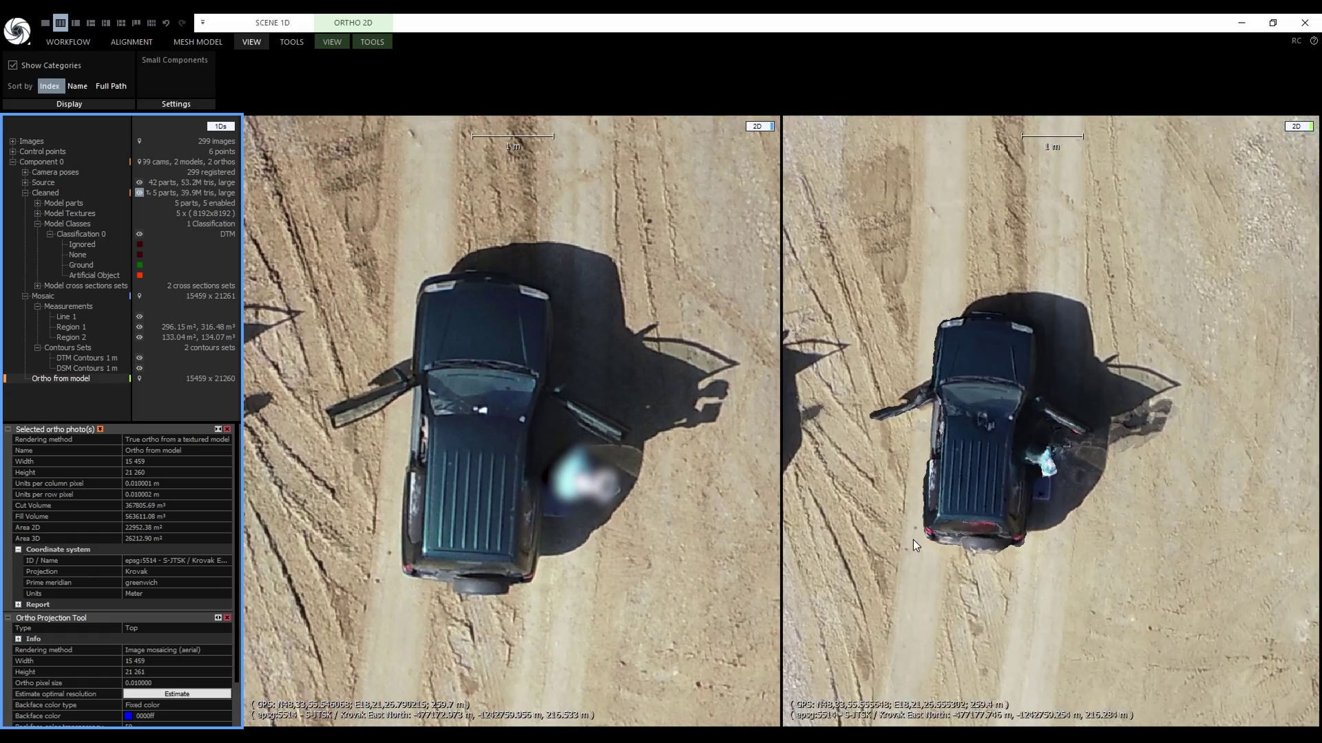
left_click(913, 500)
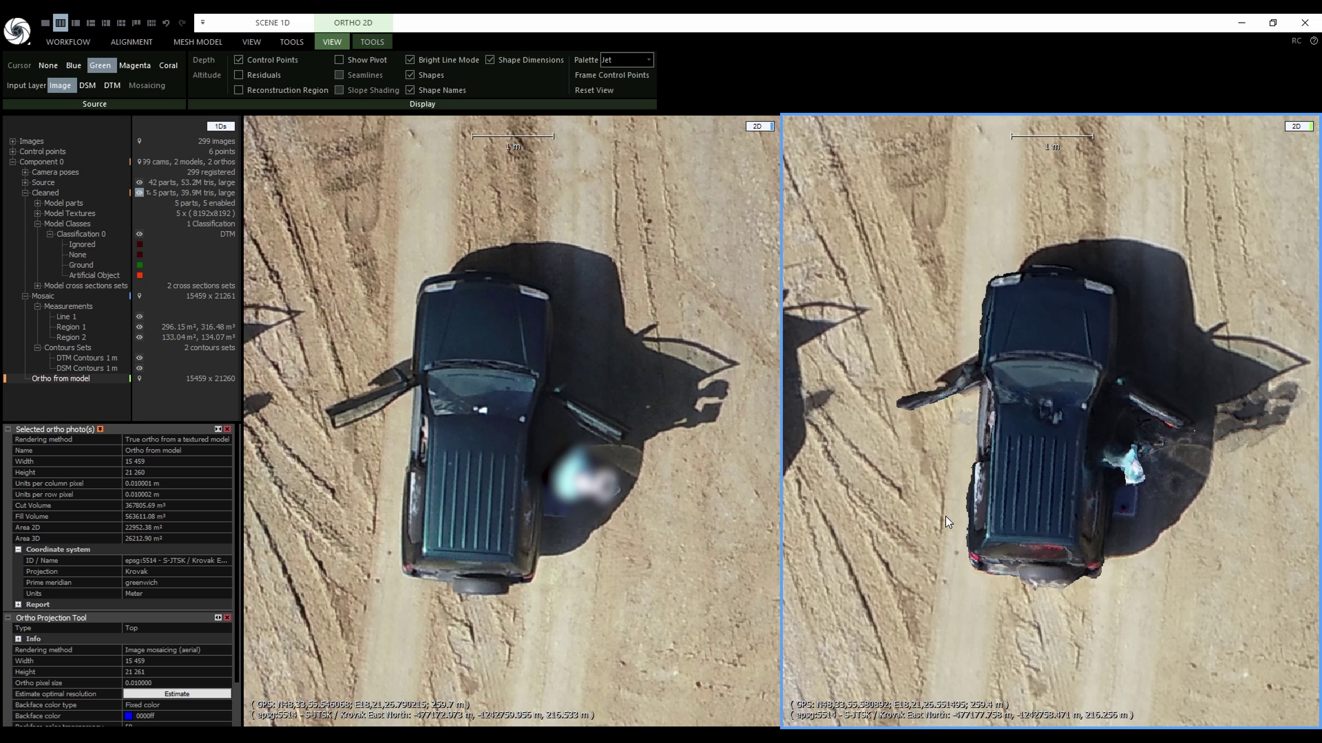